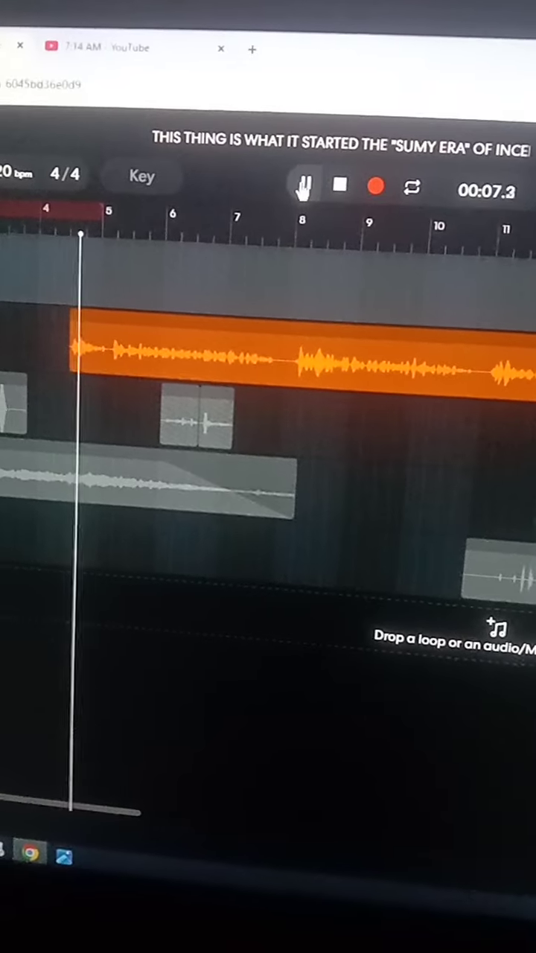
- Pause the five-track project's playback at about 00:08.8
left_click(303, 184)
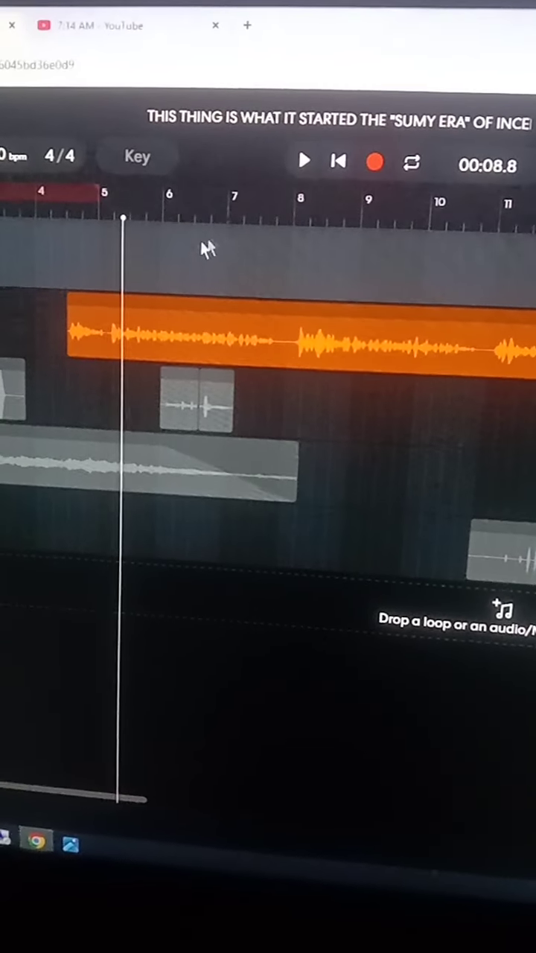